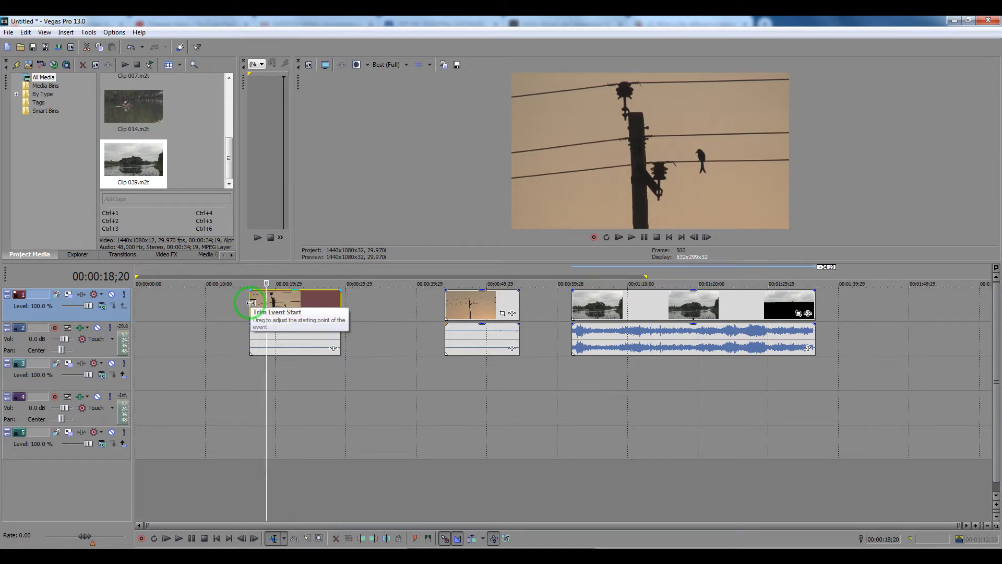
Add a fade-in over about the first quarter of the first clip's video and play it back.
{"action": "left_click", "coordinate": [250, 303]}
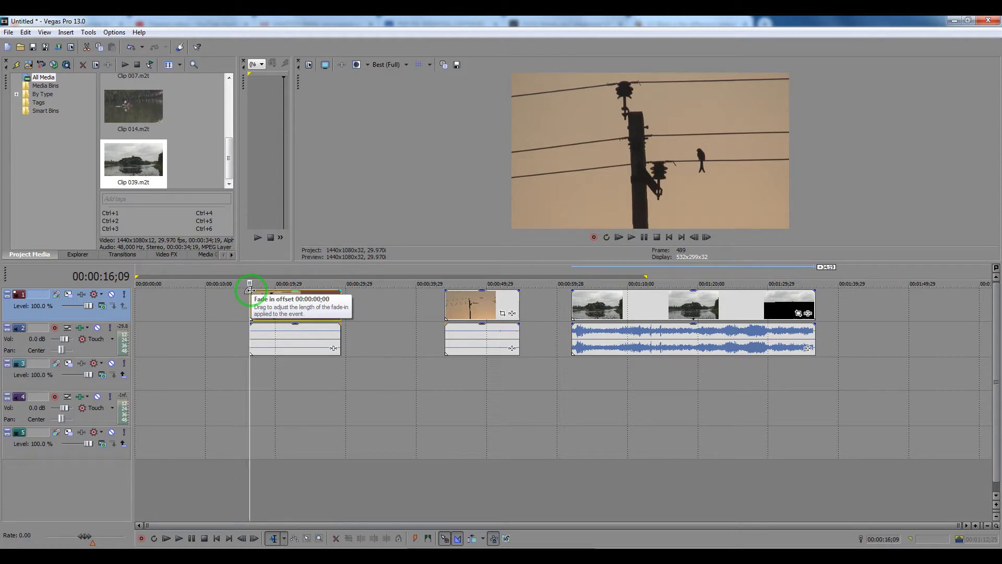
{"action": "left_click_drag", "start_coordinate": [249, 290], "coordinate": [276, 297]}
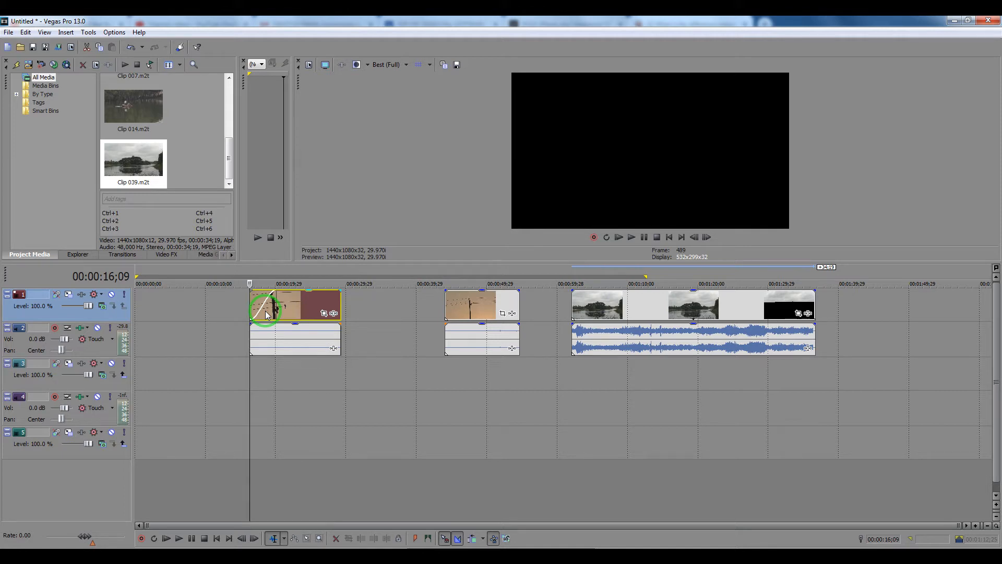
{"action": "key", "text": "space"}
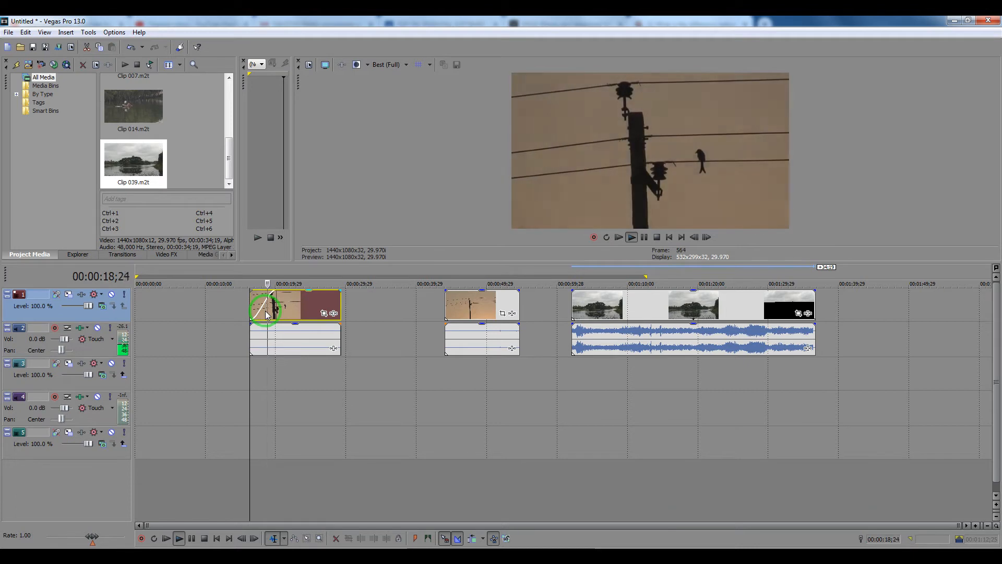
{"action": "key", "text": "space"}
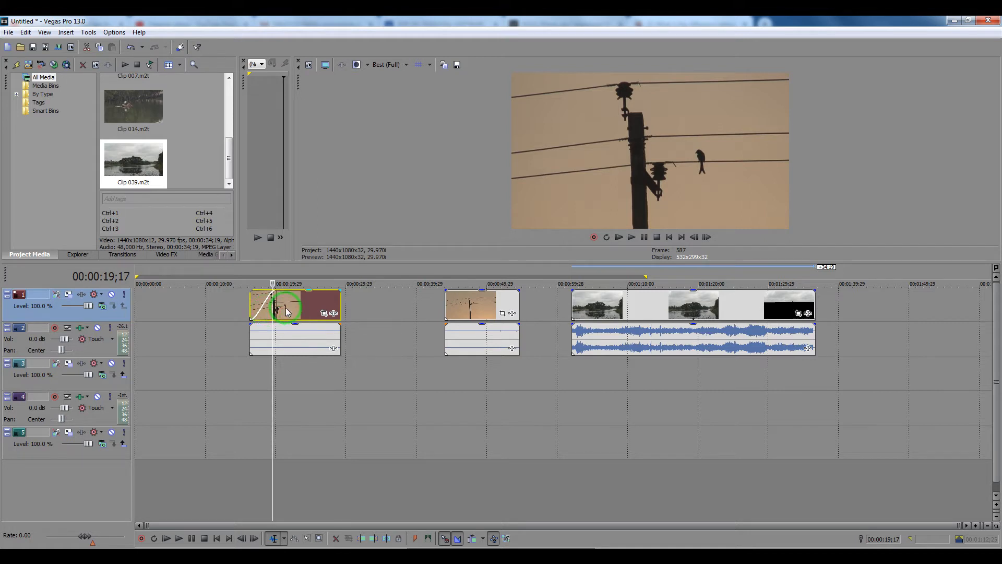
Preview the first clip's ending, then add a fade-out of 00:00:03;16 to its video and play it back.
{"action": "left_click", "coordinate": [321, 302]}
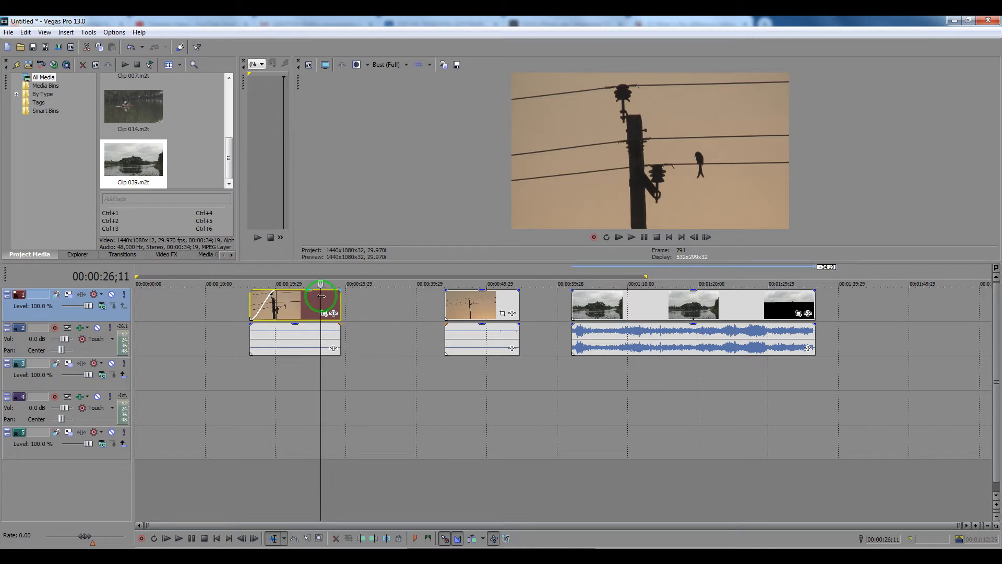
{"action": "left_click", "coordinate": [330, 296]}
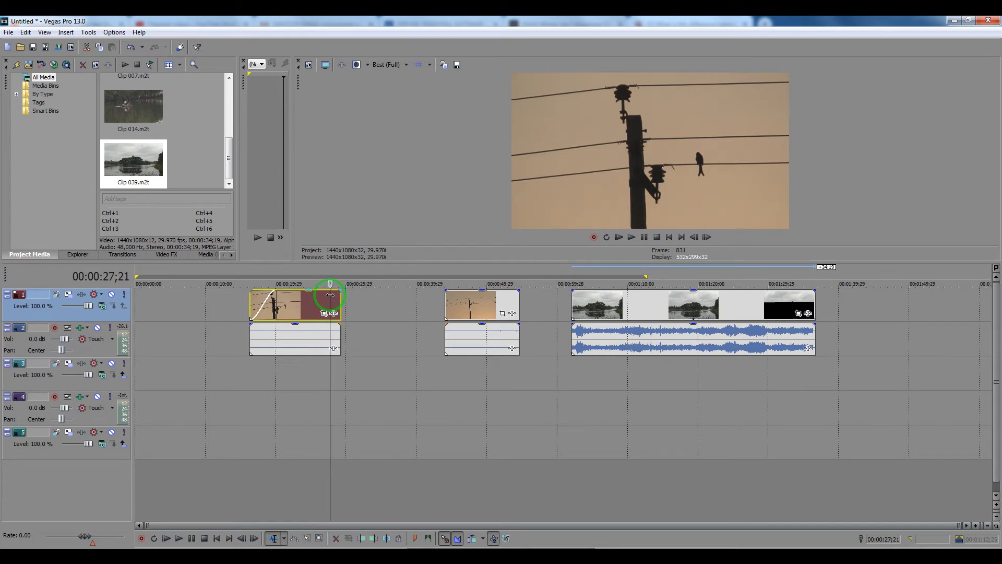
{"action": "key", "text": "space"}
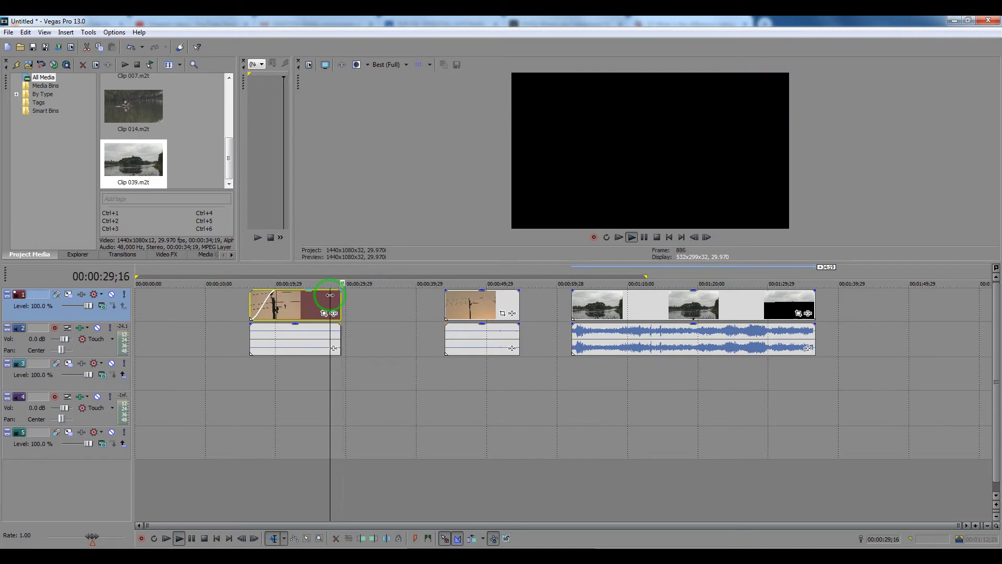
{"action": "key", "text": "Return"}
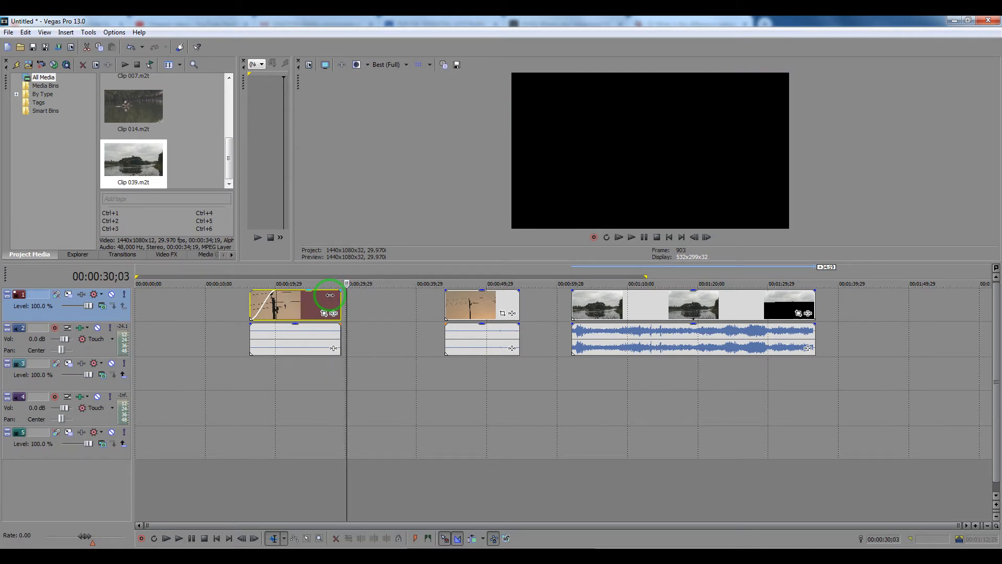
{"action": "left_click", "coordinate": [329, 297]}
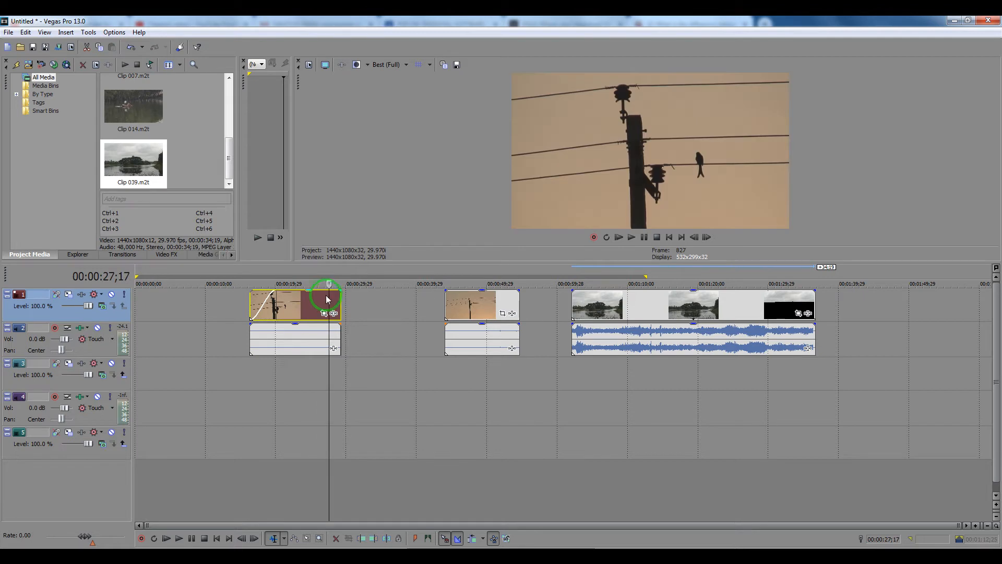
{"action": "left_click_drag", "start_coordinate": [329, 283], "coordinate": [316, 283]}
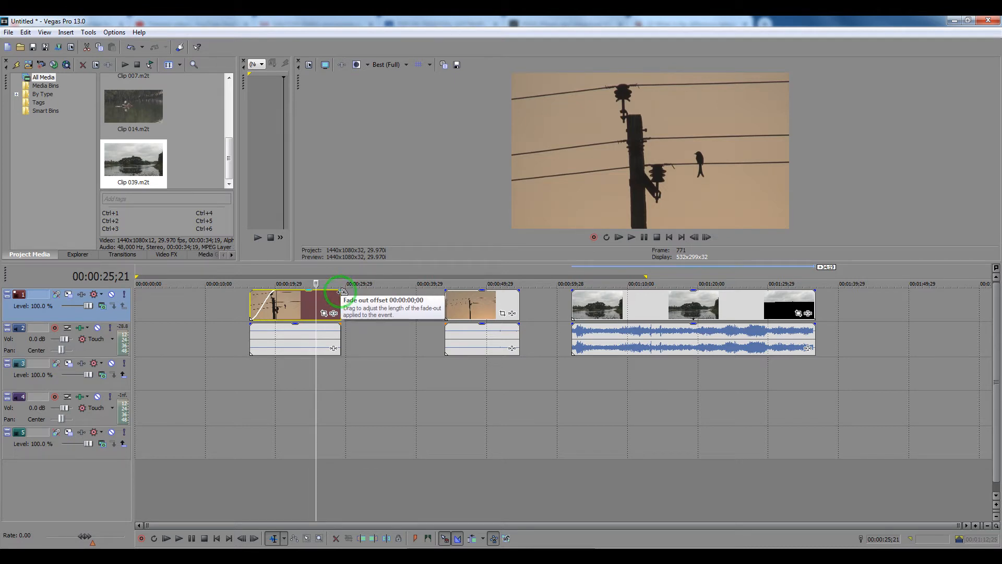
{"action": "left_click_drag", "start_coordinate": [343, 291], "coordinate": [319, 290]}
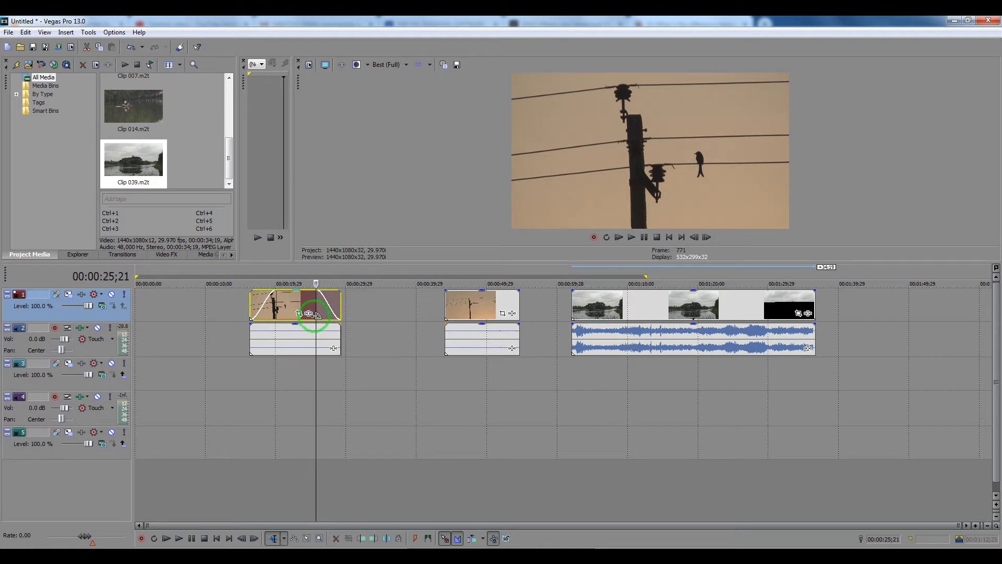
{"action": "key", "text": "space"}
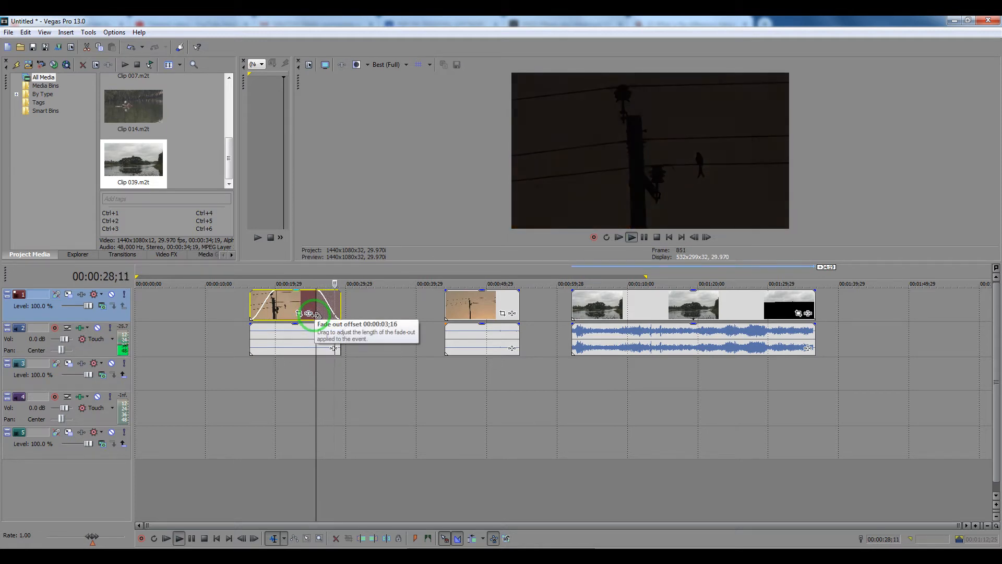
{"action": "key", "text": "Return"}
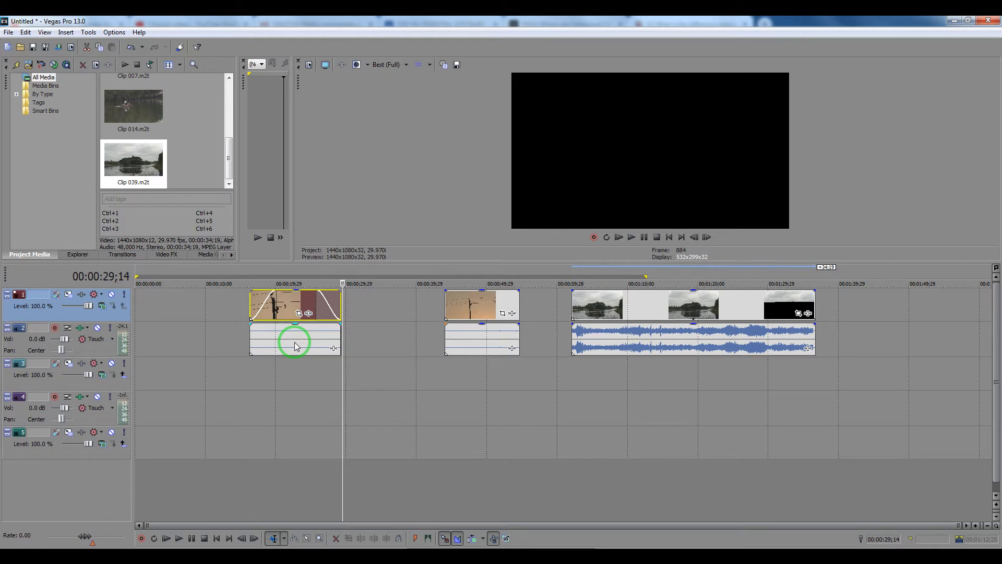
Add a short fade-in and a short fade-out to the first clip's audio.
{"action": "left_click", "coordinate": [247, 326]}
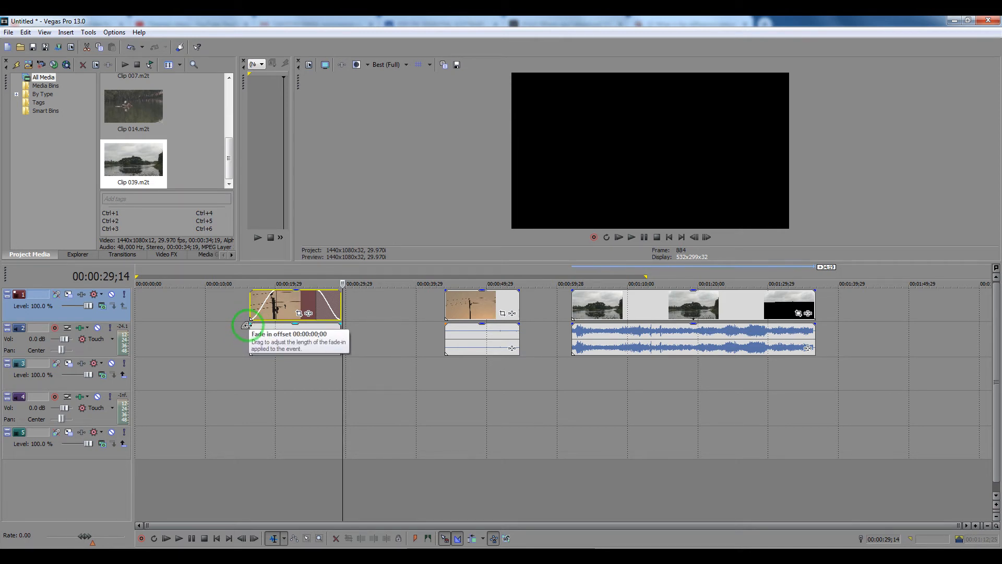
{"action": "left_click_drag", "start_coordinate": [246, 325], "coordinate": [266, 321]}
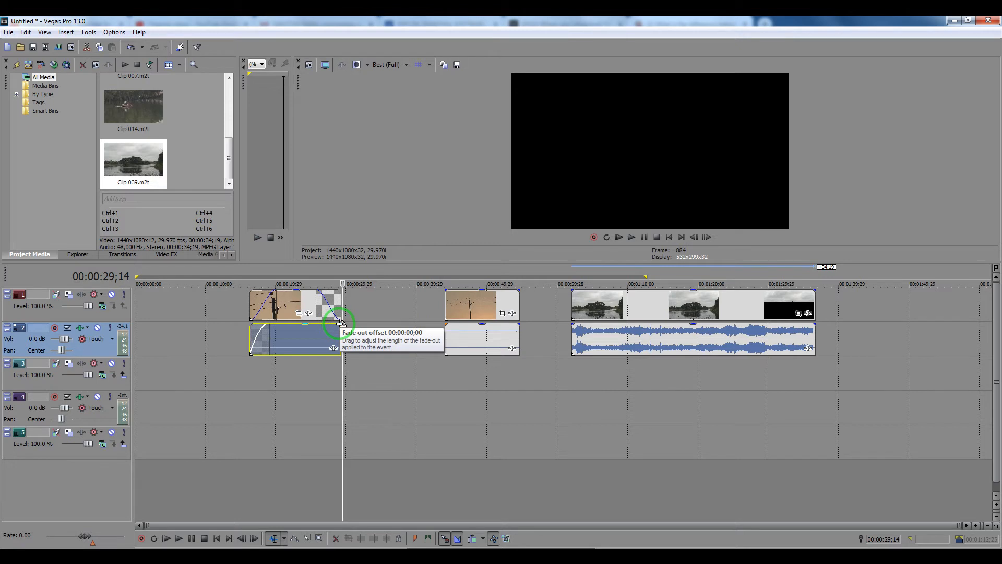
{"action": "left_click_drag", "start_coordinate": [340, 323], "coordinate": [327, 322]}
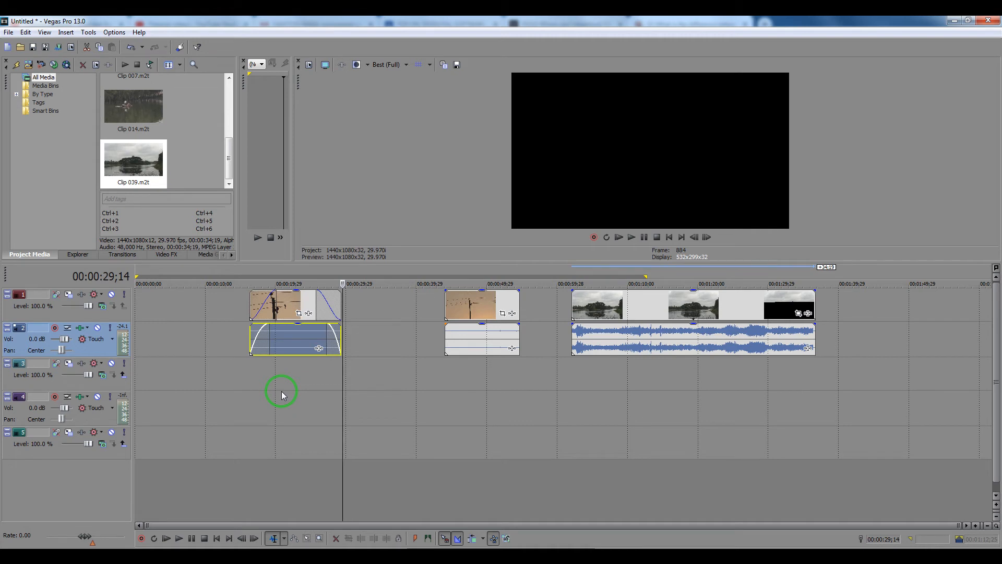
Move the second clip earlier on the timeline so it starts at about 37 seconds.
{"action": "left_click_drag", "start_coordinate": [481, 302], "coordinate": [447, 310]}
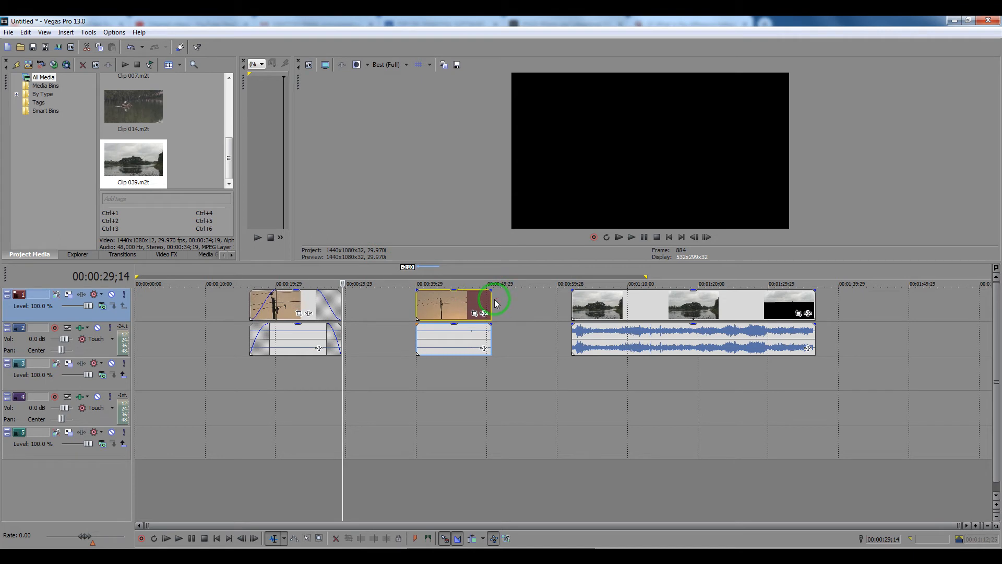
{"action": "mouse_move", "coordinate": [441, 306]}
{"action": "left_mouse_down"}
{"action": "mouse_move", "coordinate": [465, 306]}
{"action": "mouse_move", "coordinate": [433, 305]}
{"action": "mouse_move", "coordinate": [454, 313]}
{"action": "mouse_move", "coordinate": [438, 314]}
{"action": "left_mouse_up"}
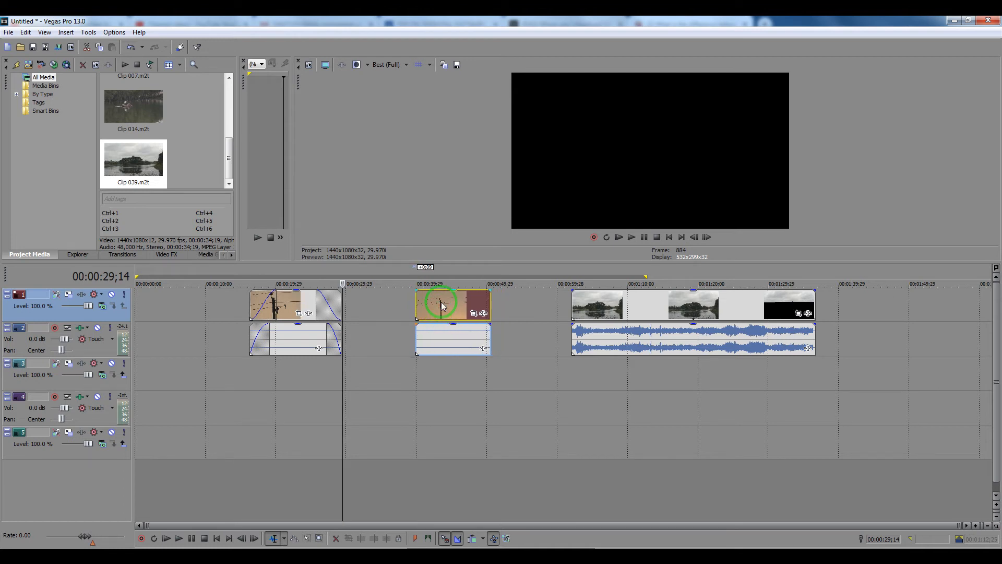
{"action": "mouse_move", "coordinate": [441, 305]}
{"action": "left_mouse_down"}
{"action": "mouse_move", "coordinate": [405, 307]}
{"action": "mouse_move", "coordinate": [441, 308]}
{"action": "mouse_move", "coordinate": [436, 336]}
{"action": "mouse_move", "coordinate": [449, 342]}
{"action": "mouse_move", "coordinate": [441, 306]}
{"action": "mouse_move", "coordinate": [427, 308]}
{"action": "left_mouse_up"}
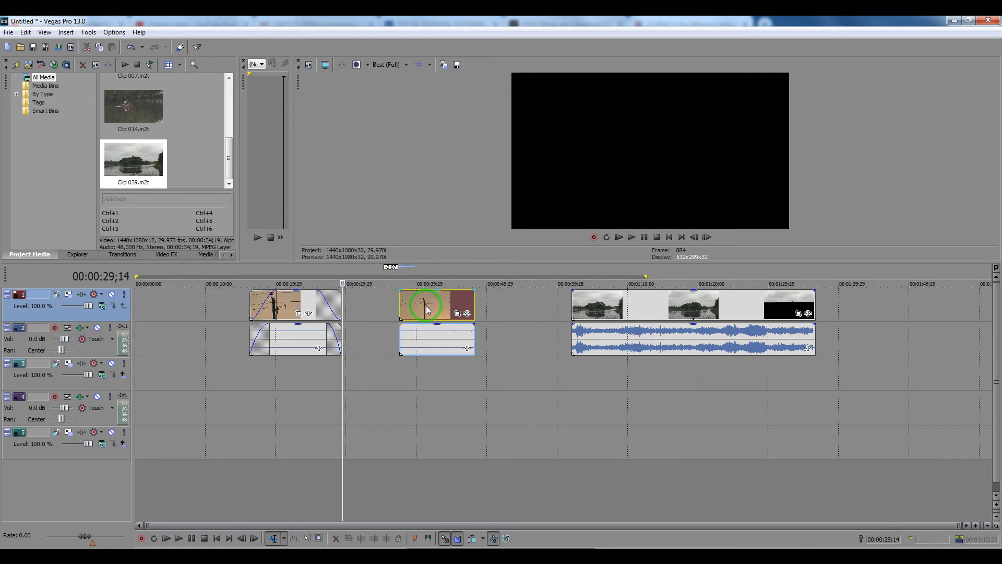
Ungroup the second clip's video and audio and move them separately to start at about 34 seconds.
{"action": "left_click", "coordinate": [431, 309]}
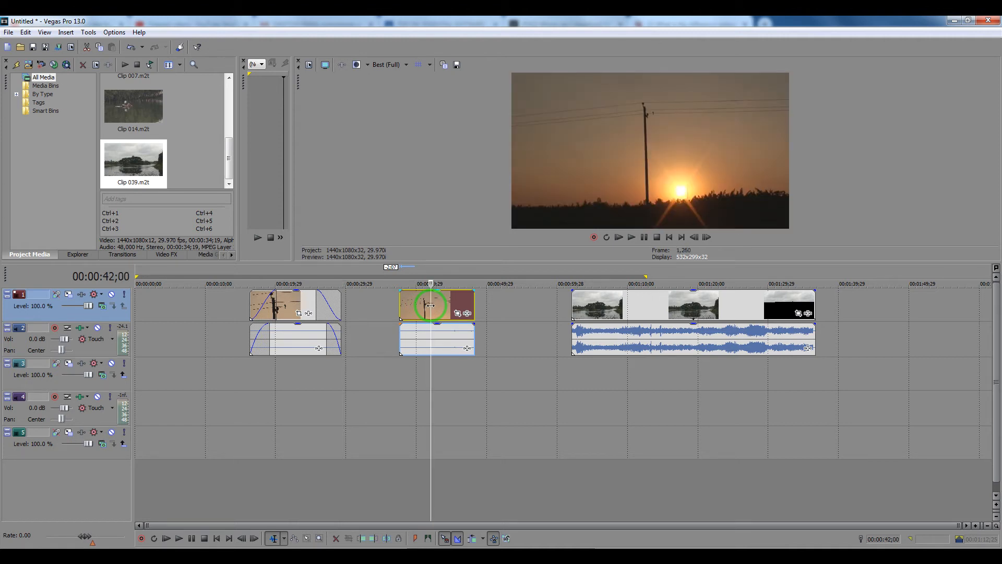
{"action": "key", "text": "u"}
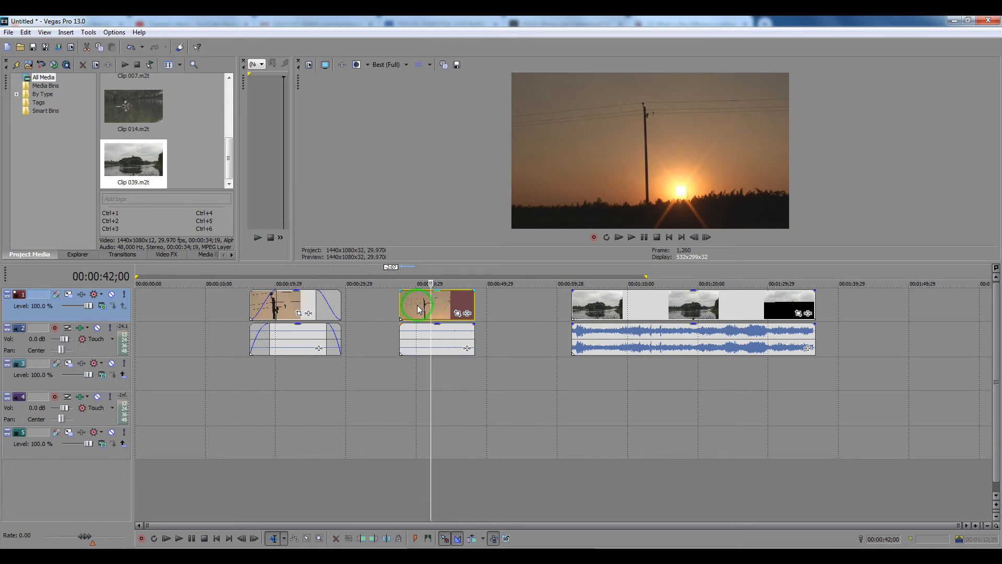
{"action": "left_click_drag", "start_coordinate": [422, 308], "coordinate": [394, 336]}
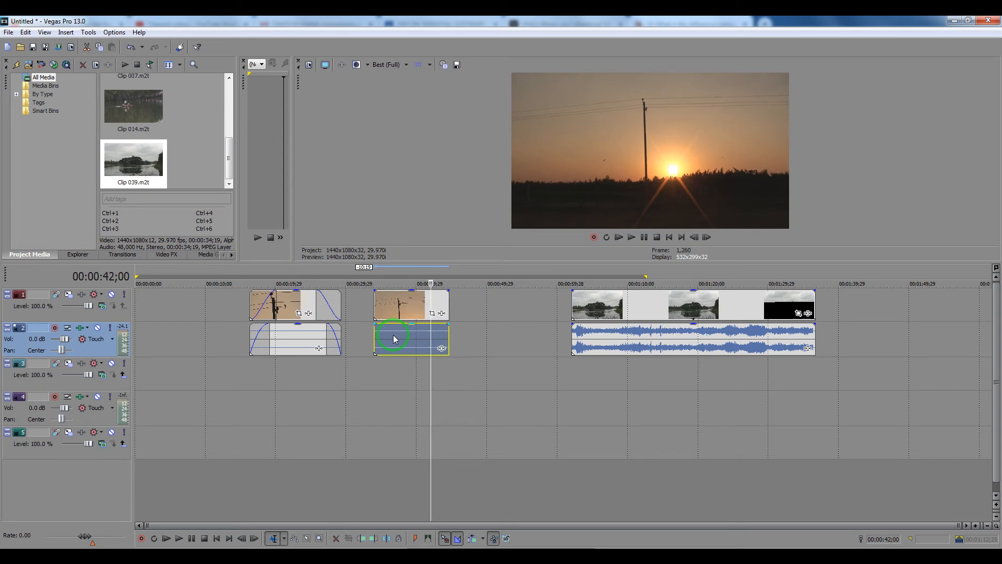
Group the second clip's video and audio again and move them together to start at about 37 seconds.
{"action": "left_click", "coordinate": [398, 304], "text": "ctrl"}
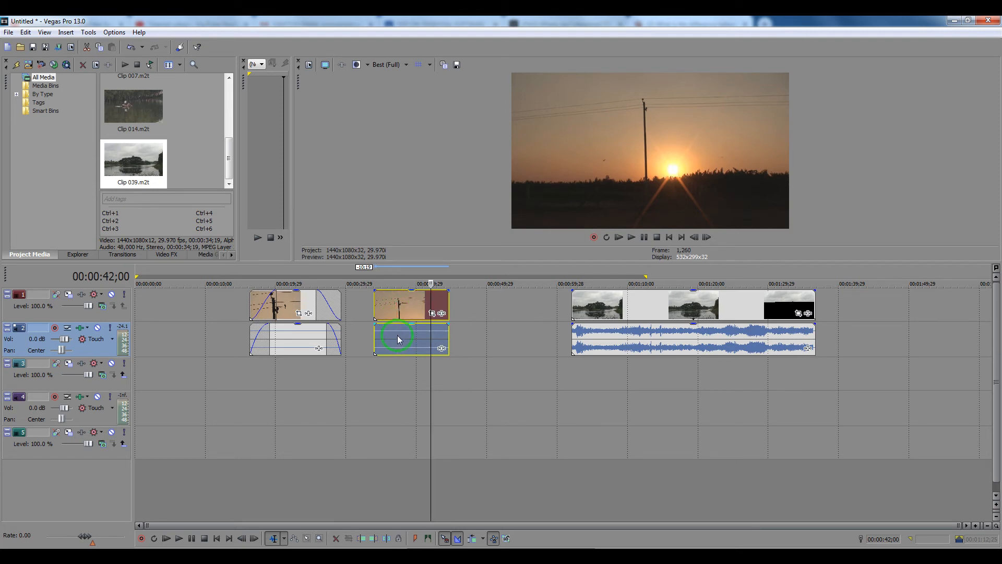
{"action": "key", "text": "ctrl+g"}
{"action": "left_click_drag", "start_coordinate": [395, 311], "coordinate": [417, 311]}
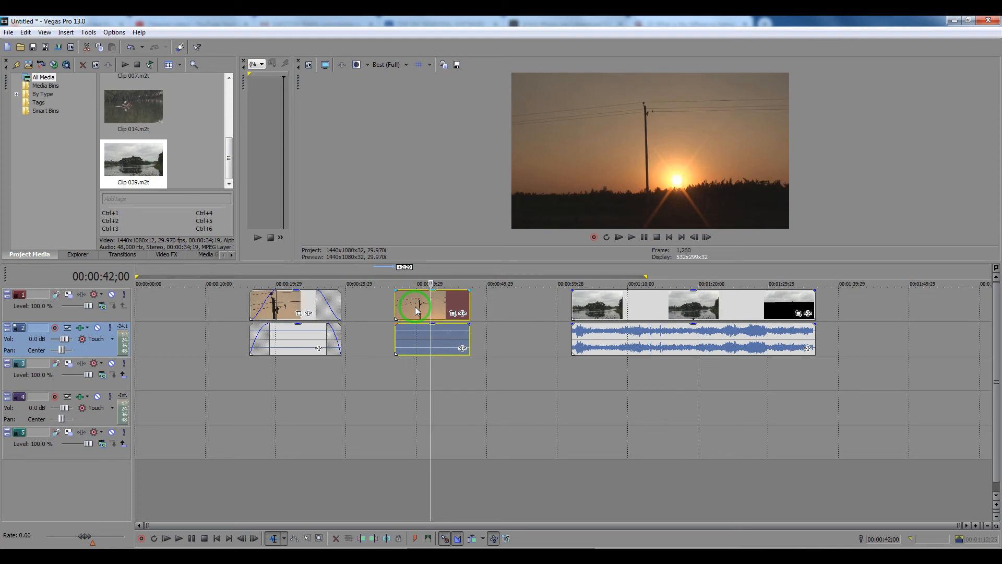
{"action": "mouse_move", "coordinate": [418, 311]}
{"action": "left_mouse_down"}
{"action": "mouse_move", "coordinate": [430, 311]}
{"action": "mouse_move", "coordinate": [416, 311]}
{"action": "left_mouse_up"}
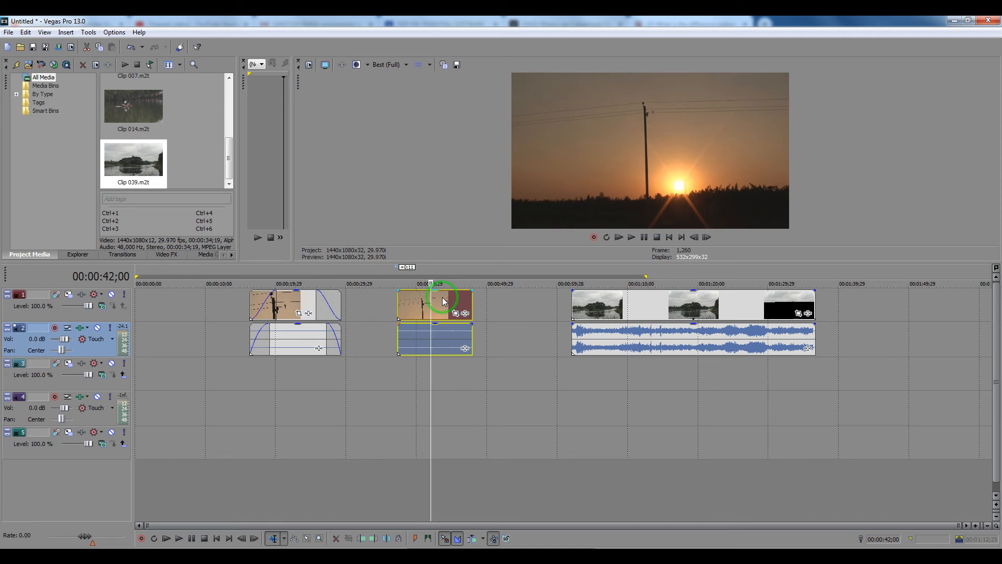
Play part of the second clip, try lowering its video opacity to 0%, and restore it to full opacity.
{"action": "left_click", "coordinate": [425, 284]}
{"action": "key", "text": "space"}
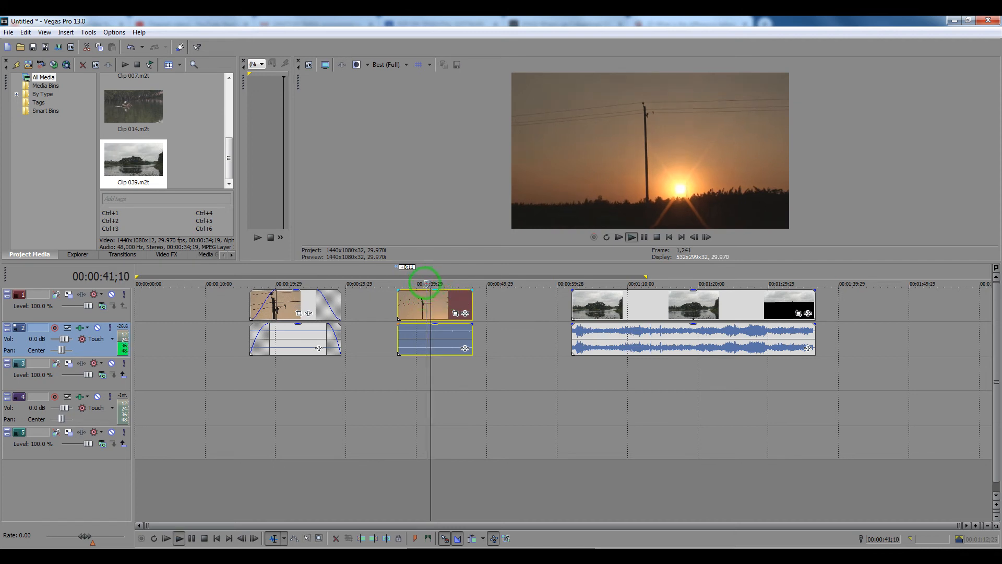
{"action": "left_click", "coordinate": [440, 300]}
{"action": "mouse_move", "coordinate": [436, 291]}
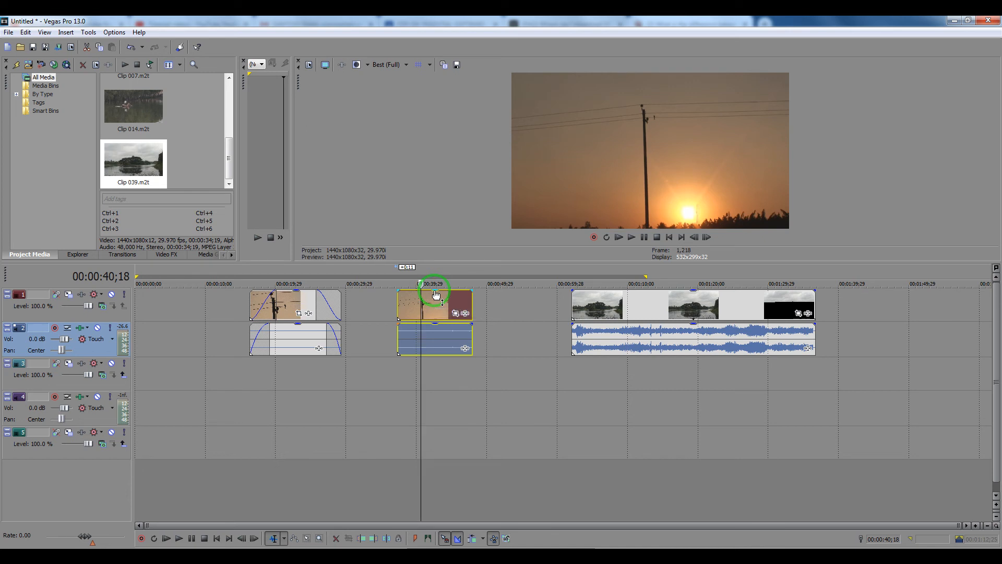
{"action": "left_click_drag", "start_coordinate": [436, 295], "coordinate": [436, 298]}
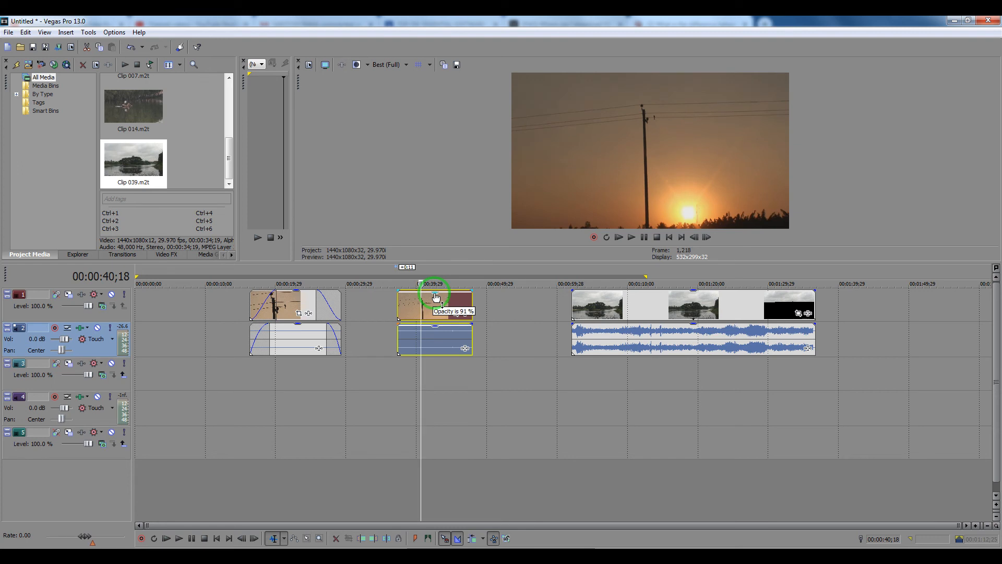
{"action": "left_click_drag", "start_coordinate": [436, 298], "coordinate": [444, 333]}
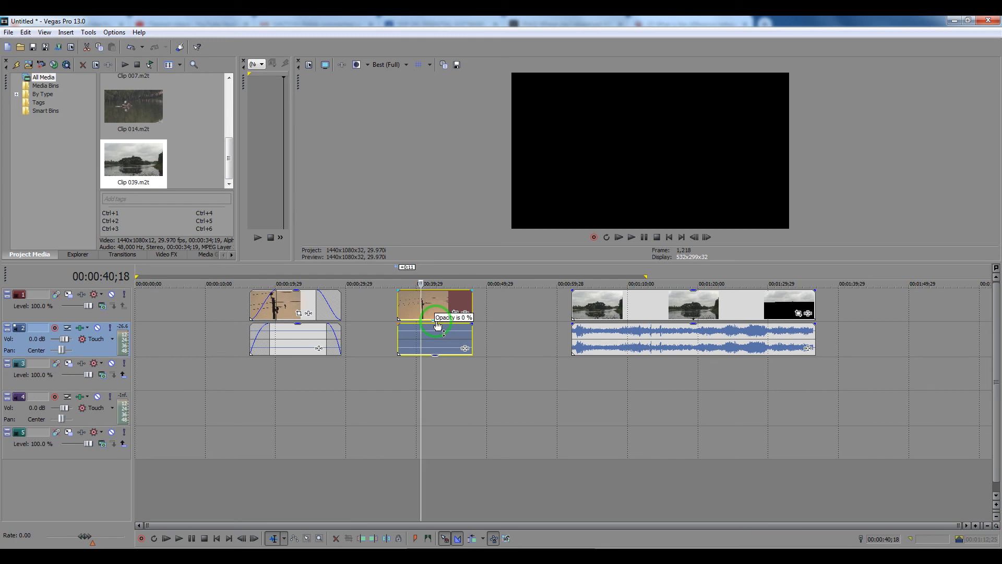
{"action": "left_click_drag", "start_coordinate": [437, 326], "coordinate": [437, 292]}
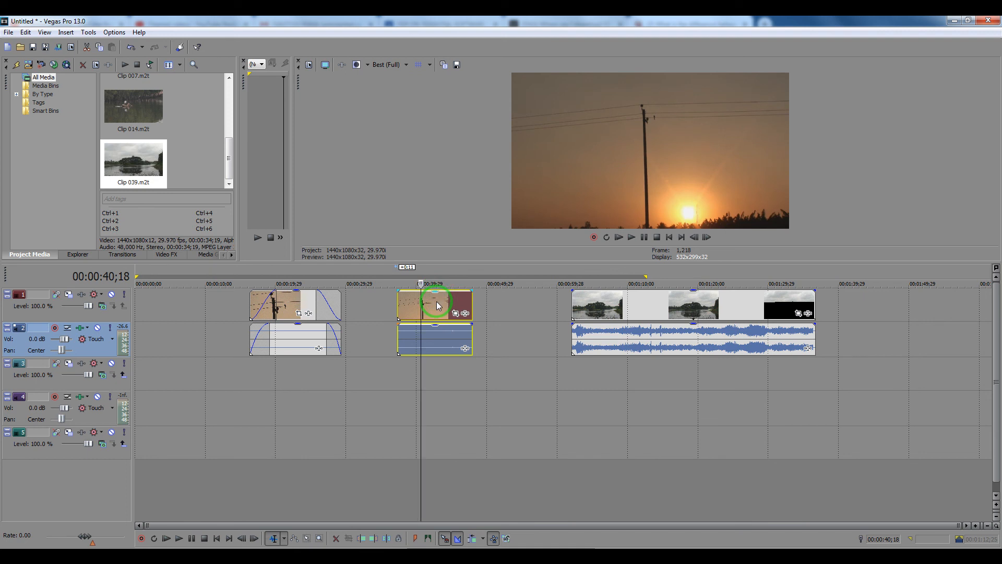
Lower the second clip's audio gain to -1.0 dB and try its video opacity at 88%.
{"action": "left_click_drag", "start_coordinate": [435, 325], "coordinate": [435, 331]}
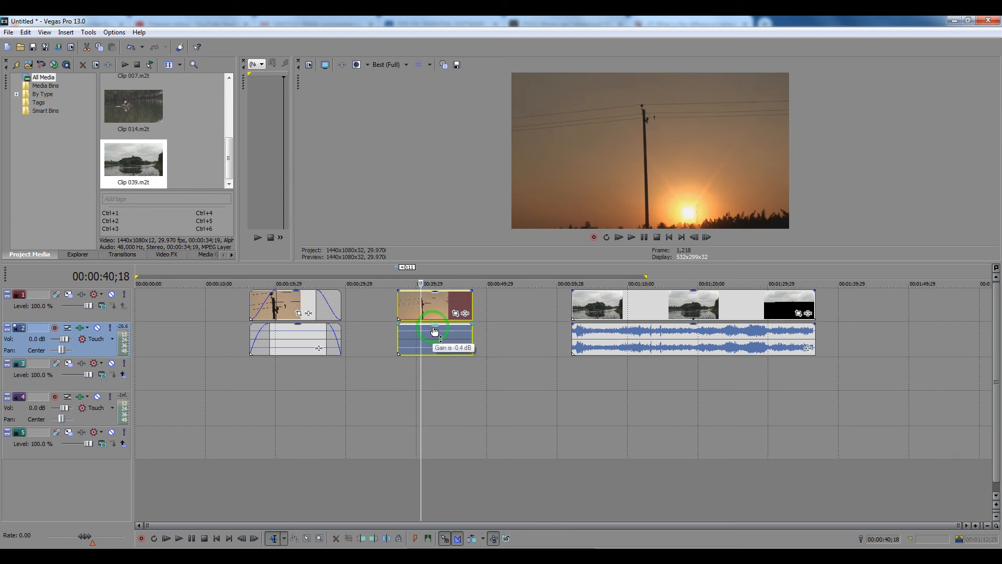
{"action": "left_click_drag", "start_coordinate": [435, 330], "coordinate": [436, 328]}
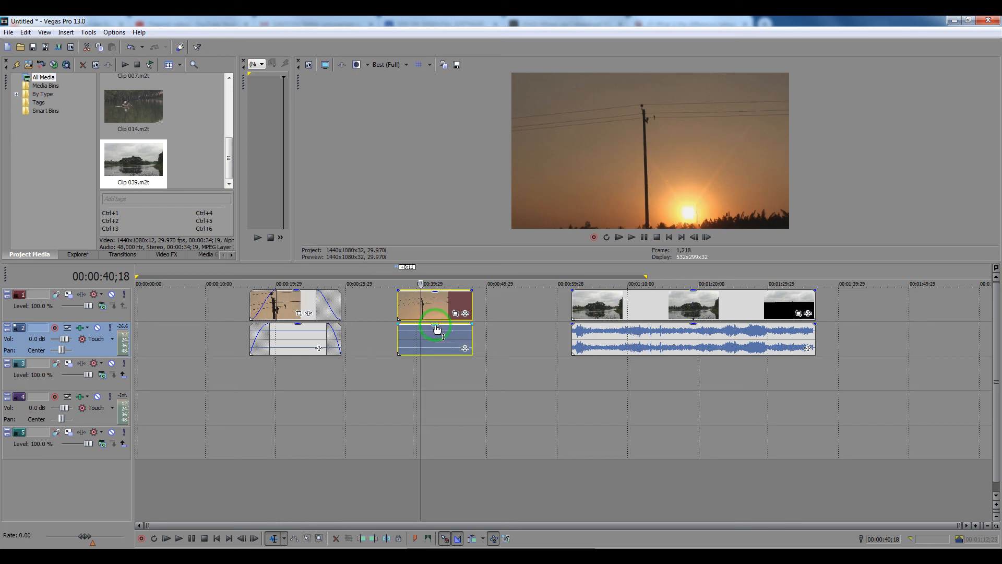
{"action": "left_click_drag", "start_coordinate": [435, 326], "coordinate": [436, 328]}
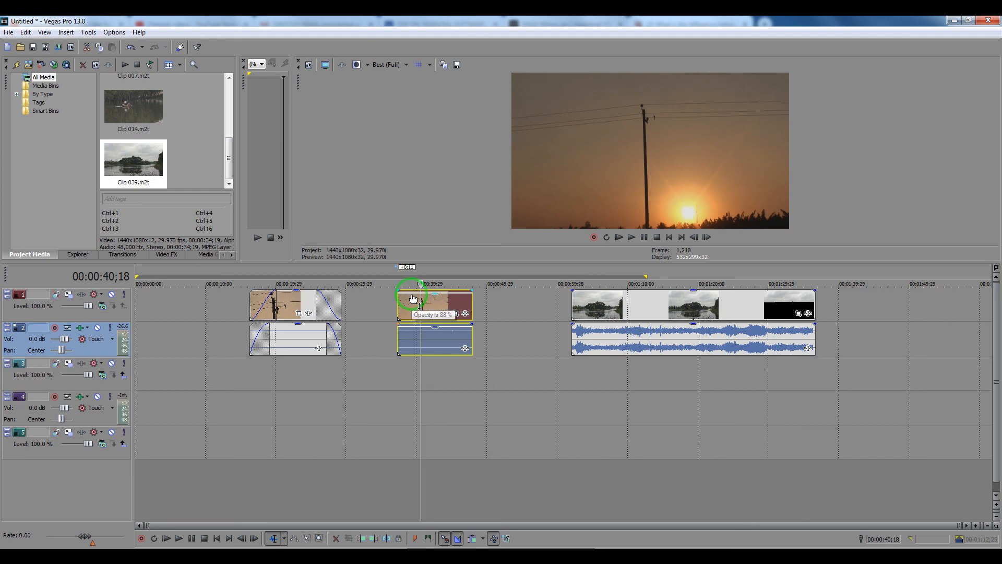
{"action": "mouse_move", "coordinate": [408, 328]}
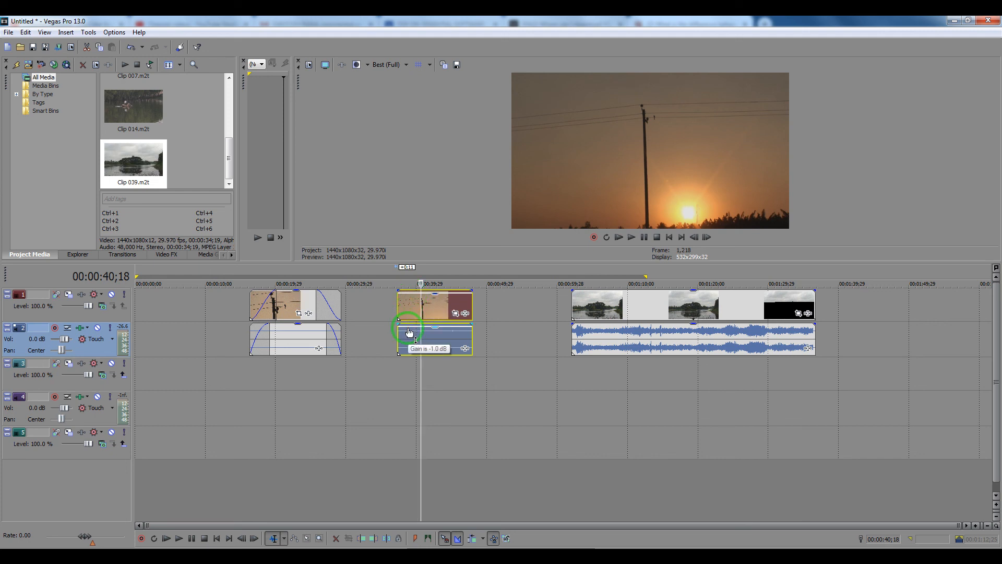